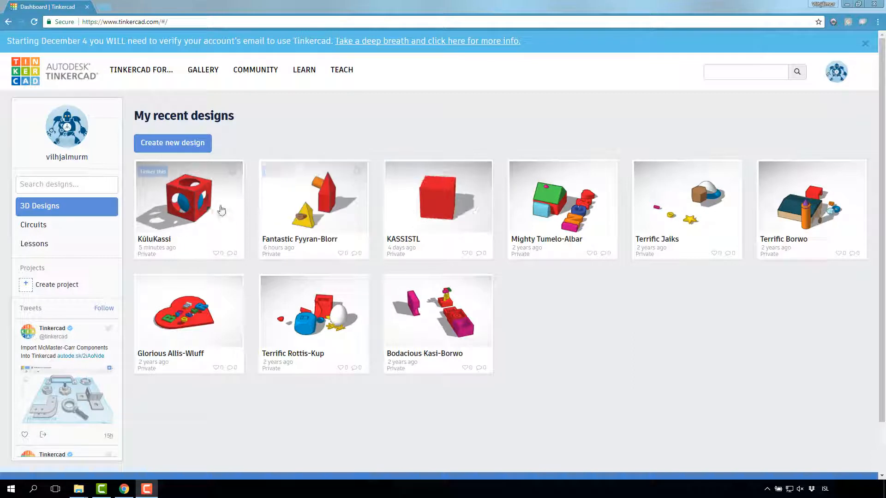
Create a new design and set its workplane grid to 100 mm wide by 100 mm high
mouse_move(168, 190)
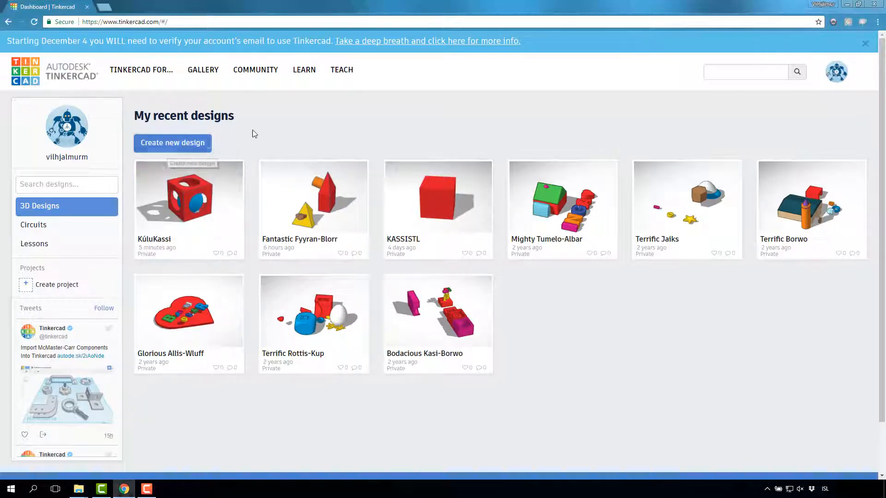
click(184, 146)
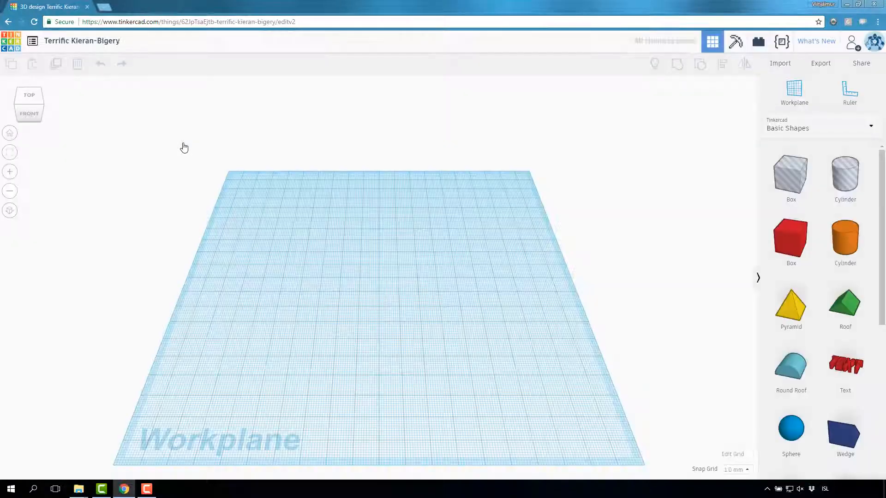
click(735, 455)
drag(402, 289, 363, 284)
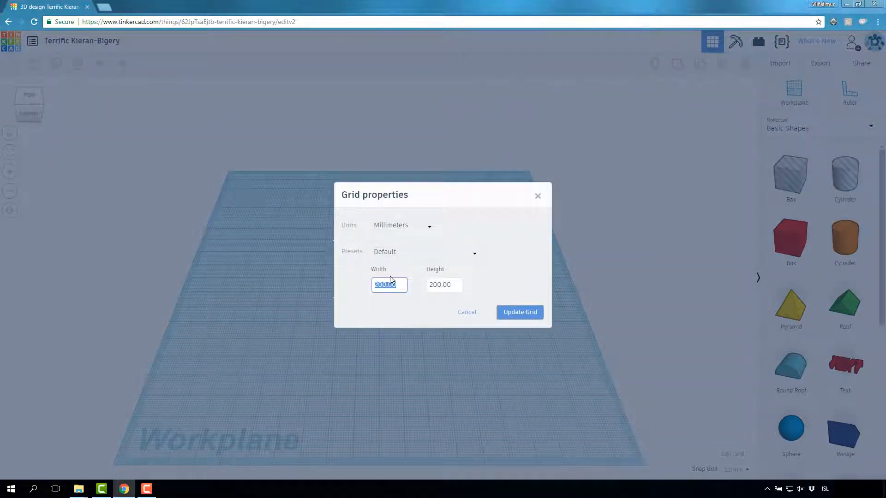
text(100)
key(Tab)
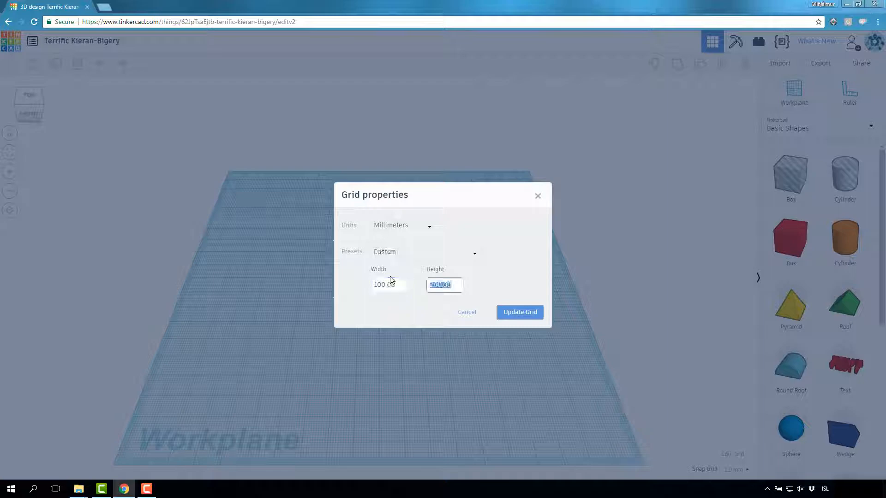
text(1)
click(517, 313)
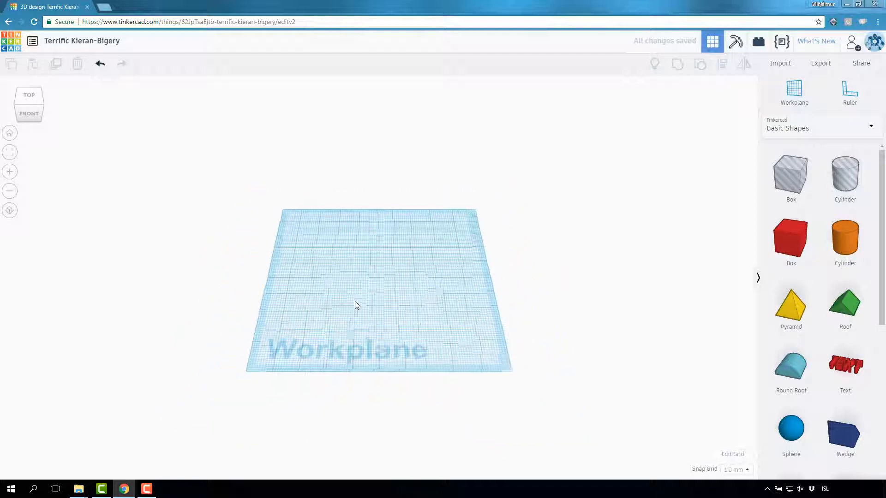
Examine the workplane from near and far and from a slightly rotated angle
scroll(355, 301, up, 3)
scroll(355, 300, down, 3)
scroll(355, 301, up, 3)
scroll(355, 301, down, 3)
scroll(355, 301, up, 4)
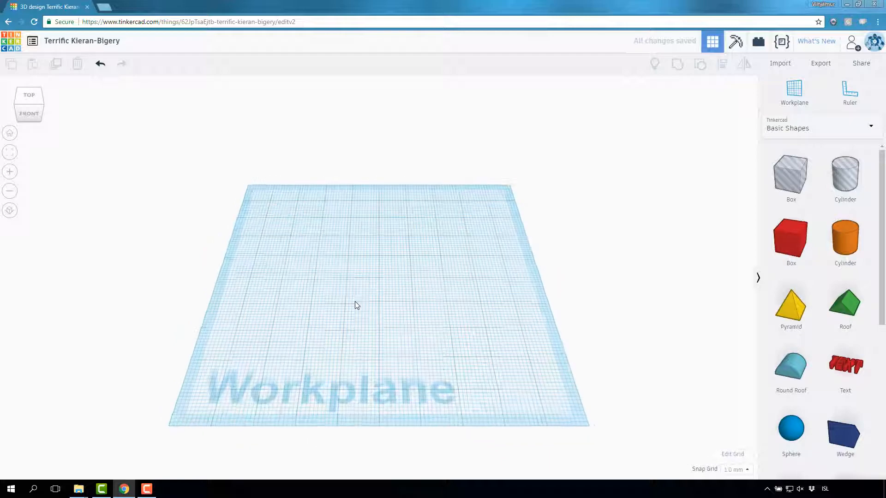
right_drag(352, 293, 381, 292)
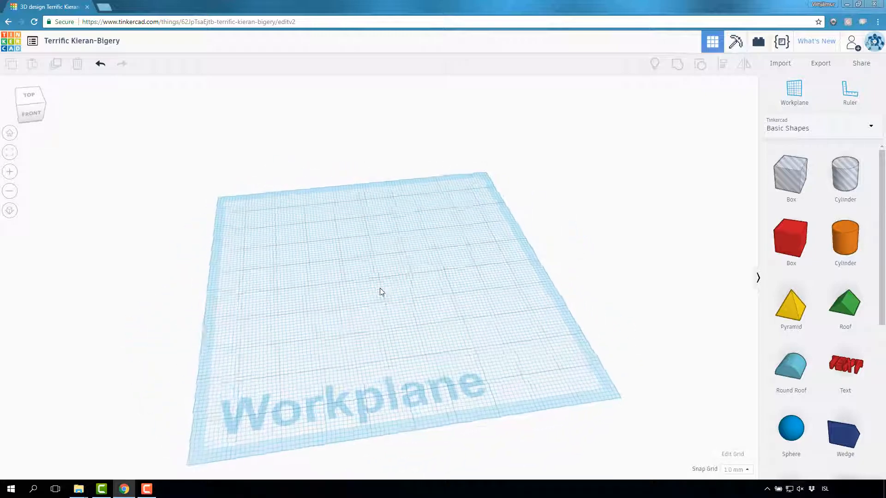
click(40, 115)
click(40, 115)
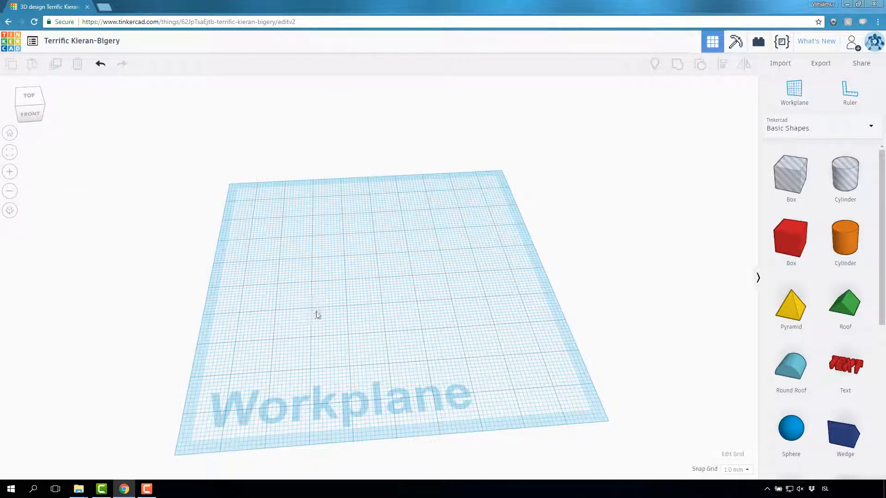
middle_drag(318, 314, 365, 306)
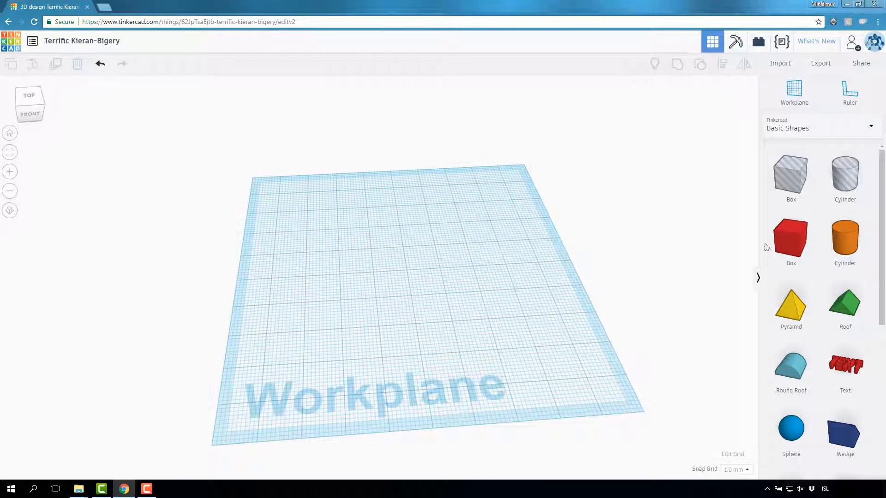
Place a solid red box on the workplane and set both sides of its base to 50 mm
drag(789, 239, 402, 287)
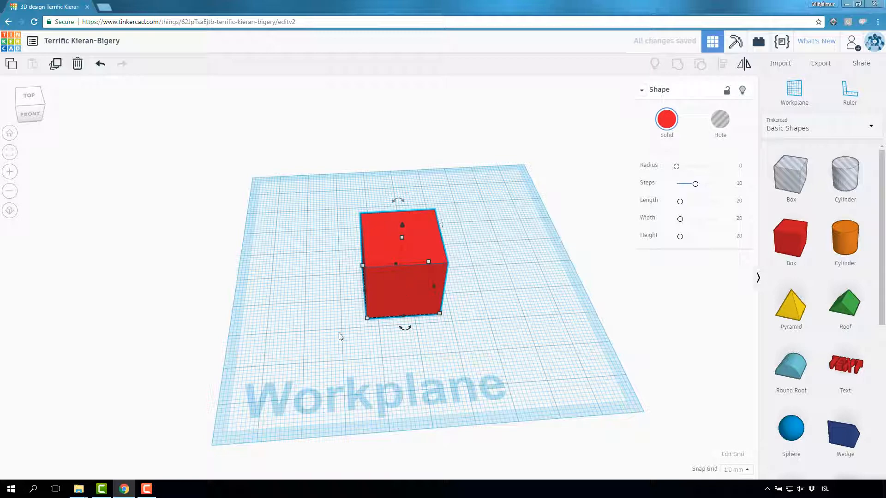
right_drag(307, 331, 386, 328)
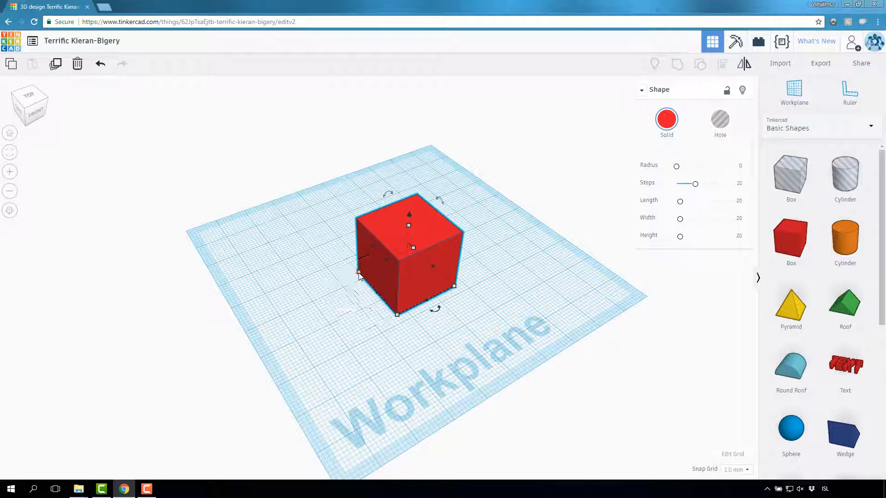
drag(359, 275, 317, 266)
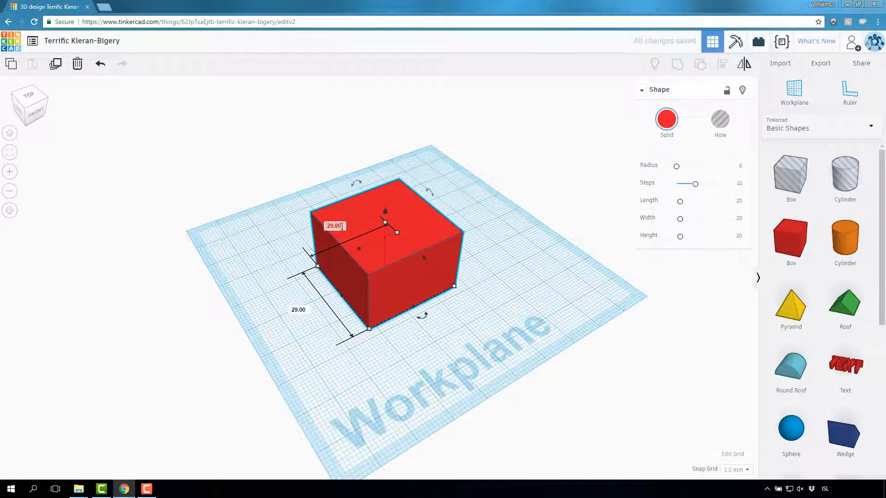
click(341, 226)
text(50)
key(Return)
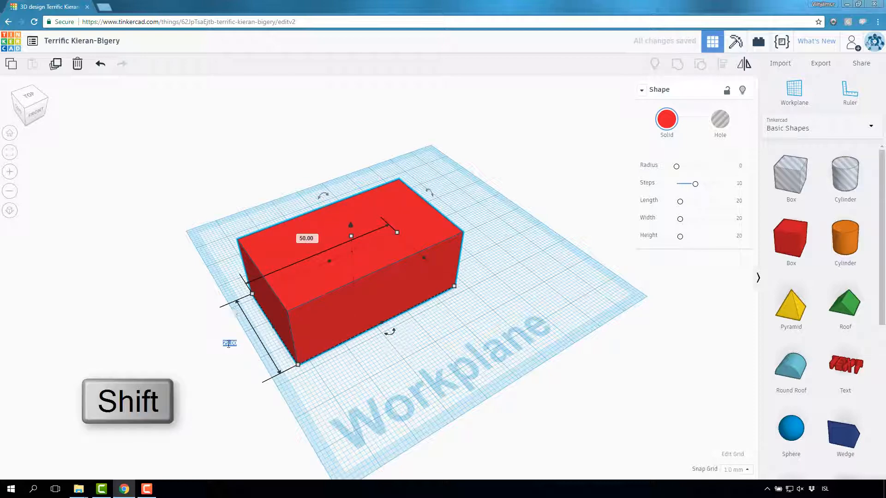
key(BackSpace)
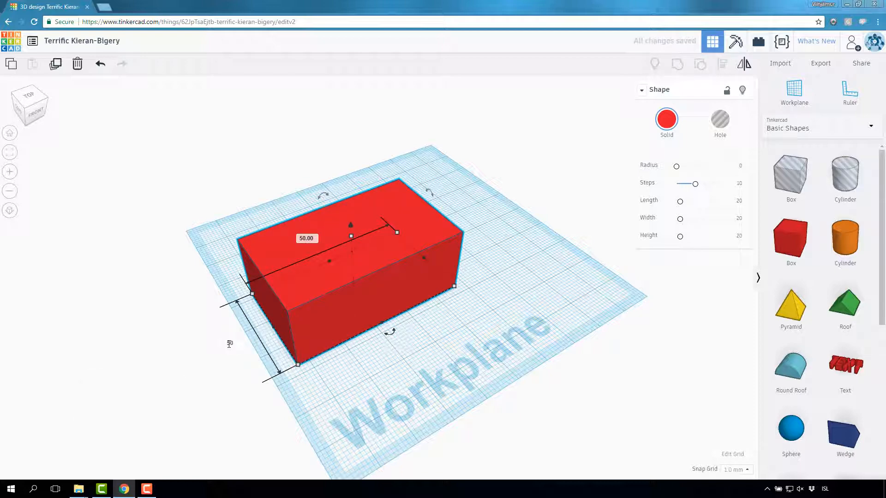
text(50)
key(Return)
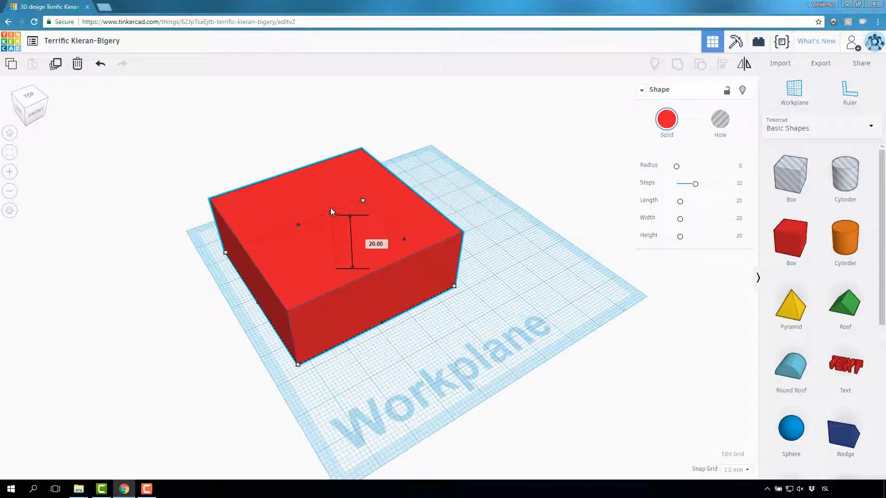
Set the box's height to 50 mm and move it about 16 mm and 8 mm toward the workplane's middle
drag(330, 208, 333, 181)
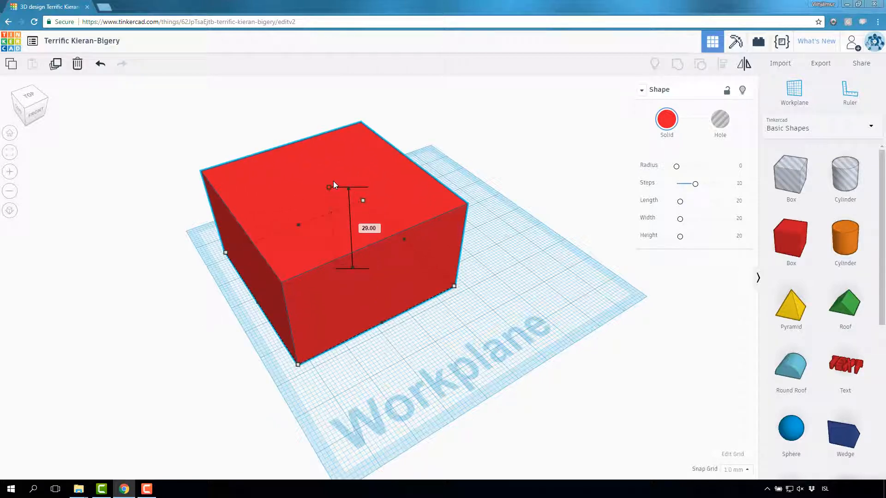
click(374, 225)
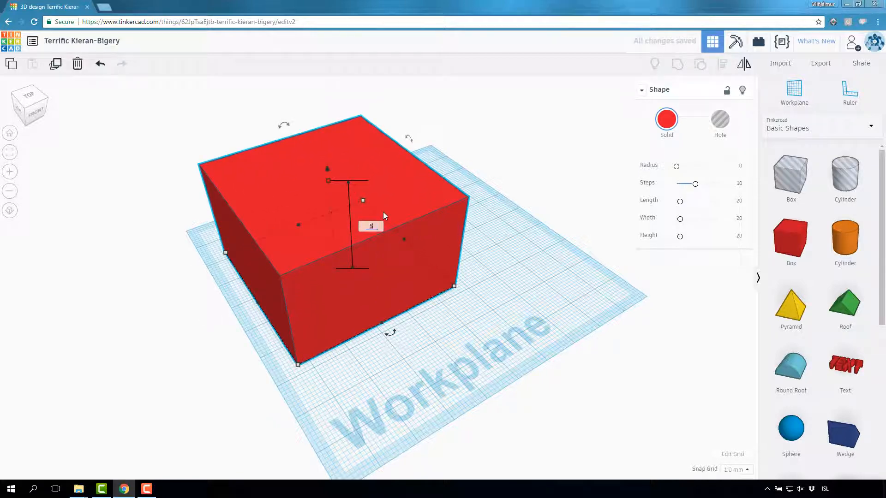
text(50)
key(Return)
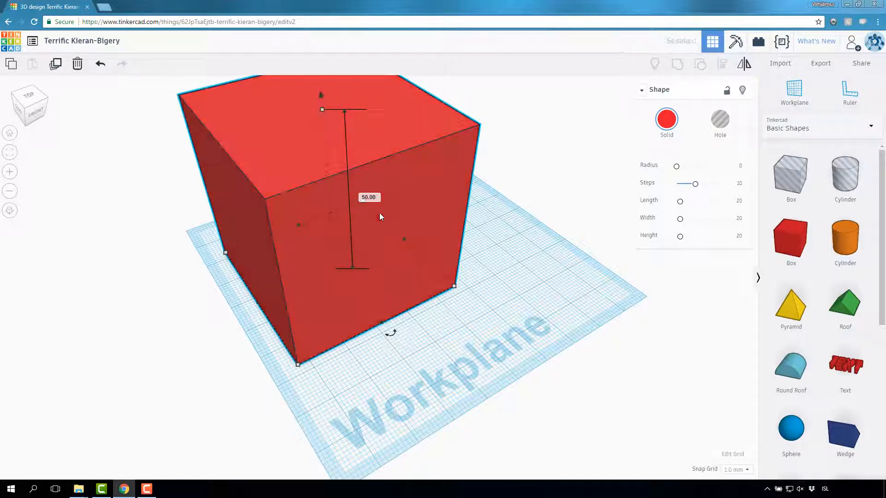
scroll(469, 303, down, 5)
click(465, 215)
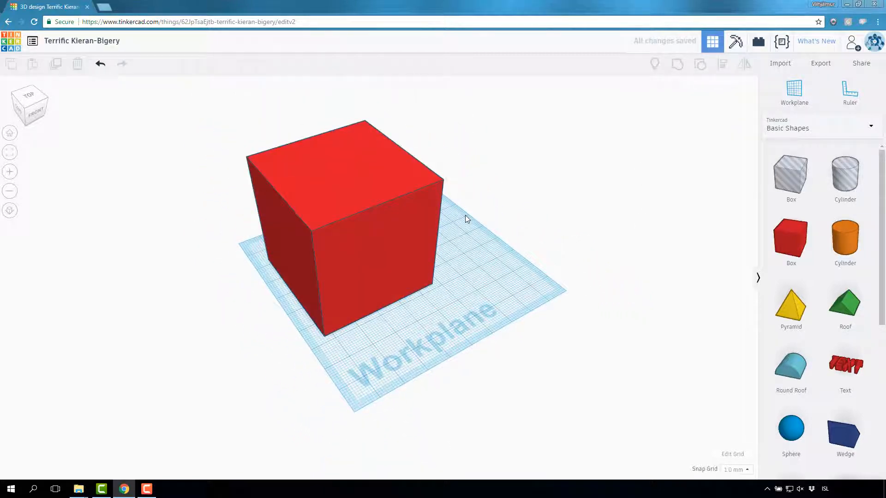
drag(316, 183, 369, 178)
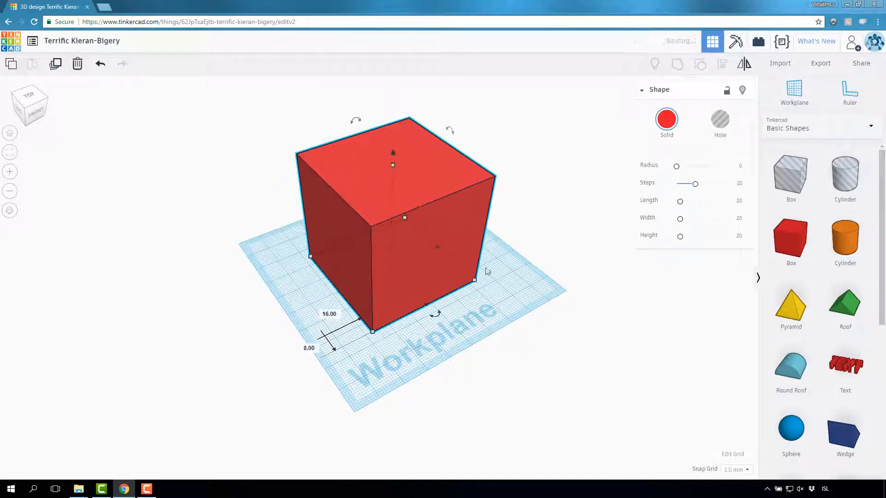
click(522, 288)
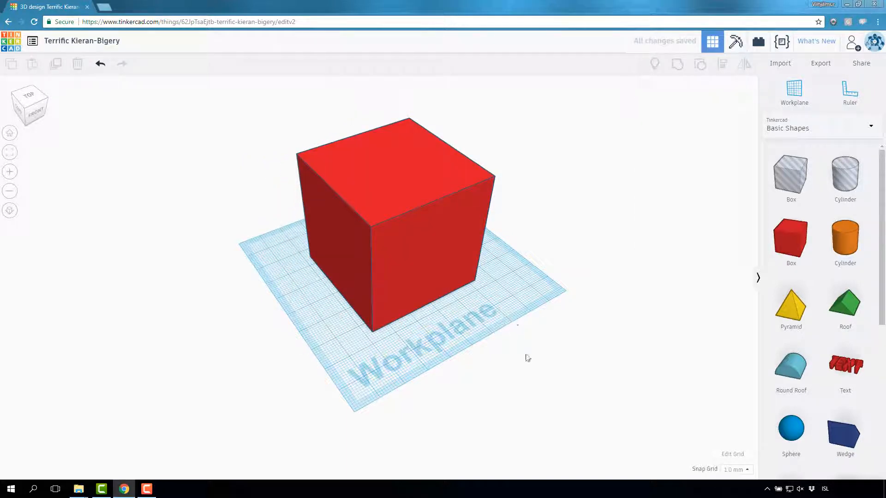
Place a solid sphere beside the box and enlarge it proportionally until it is slightly larger than the box
drag(805, 413, 532, 370)
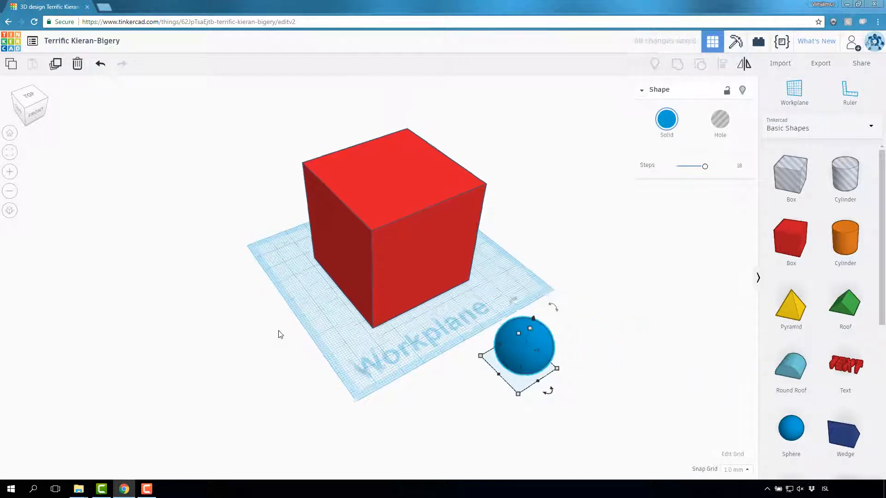
key(shift)
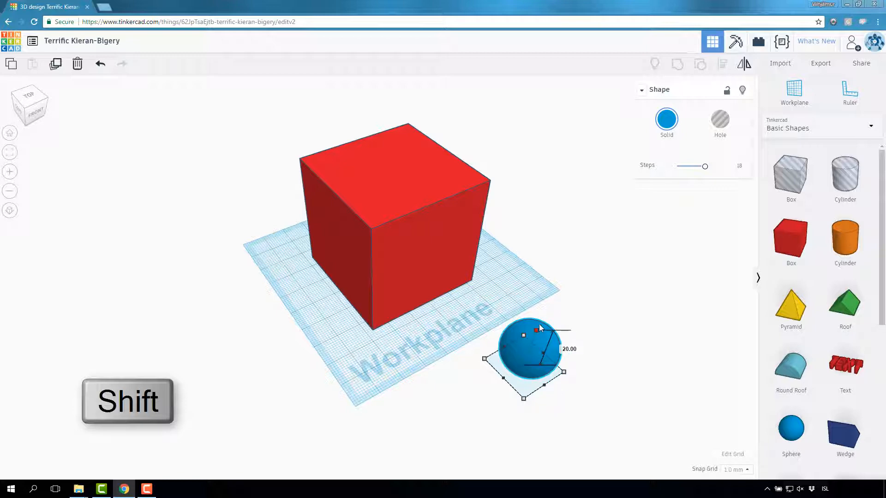
shift+drag(539, 324, 572, 239)
click(561, 171)
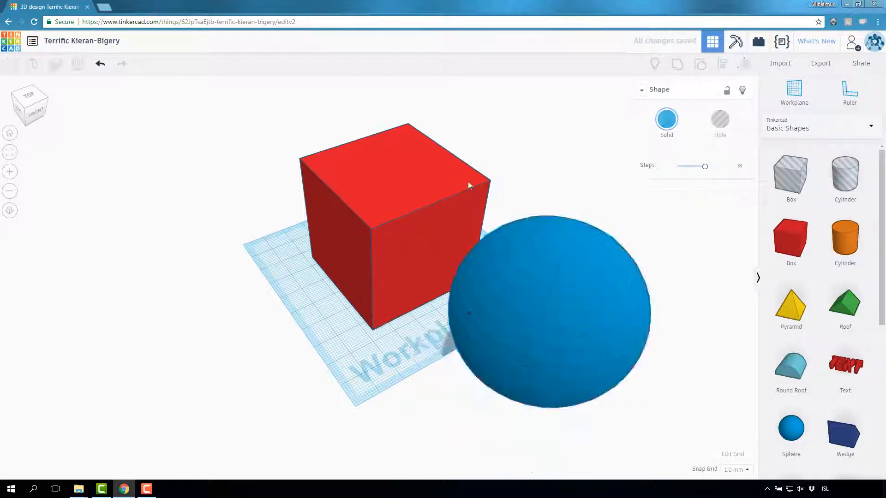
Align the box and the sphere on their centers along all three axes
right_drag(251, 201, 303, 191)
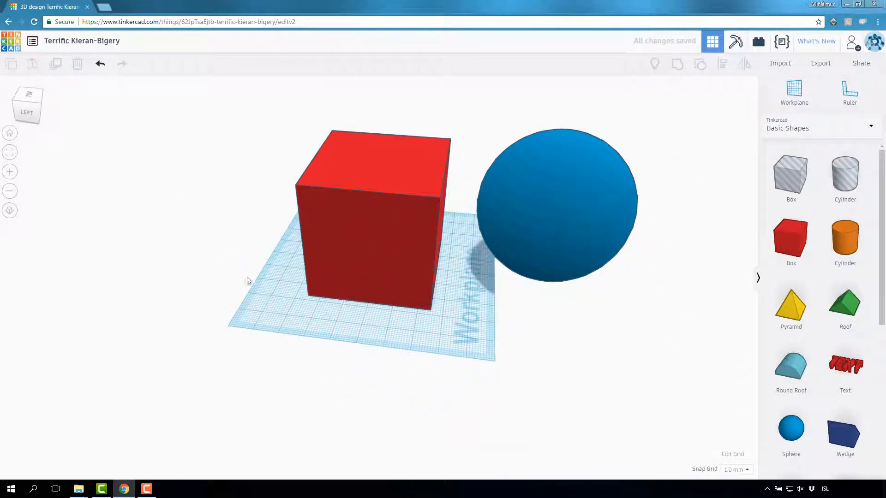
scroll(479, 228, down, 3)
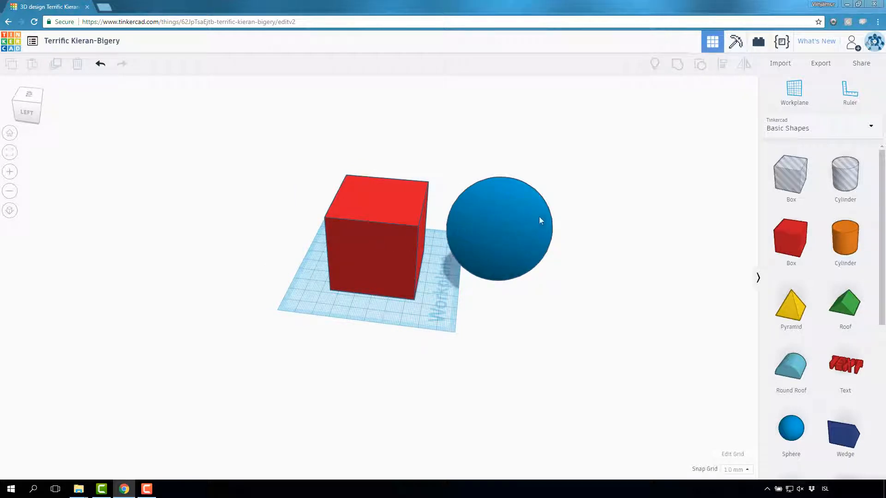
drag(275, 141, 590, 336)
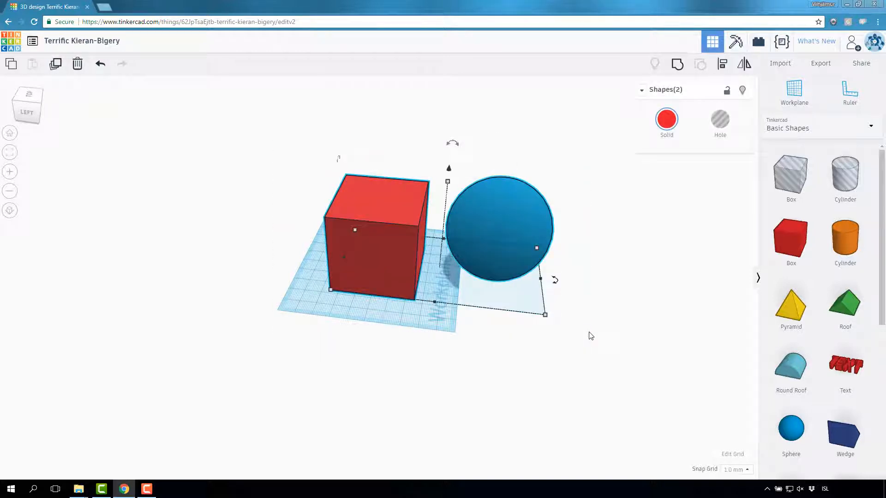
click(723, 67)
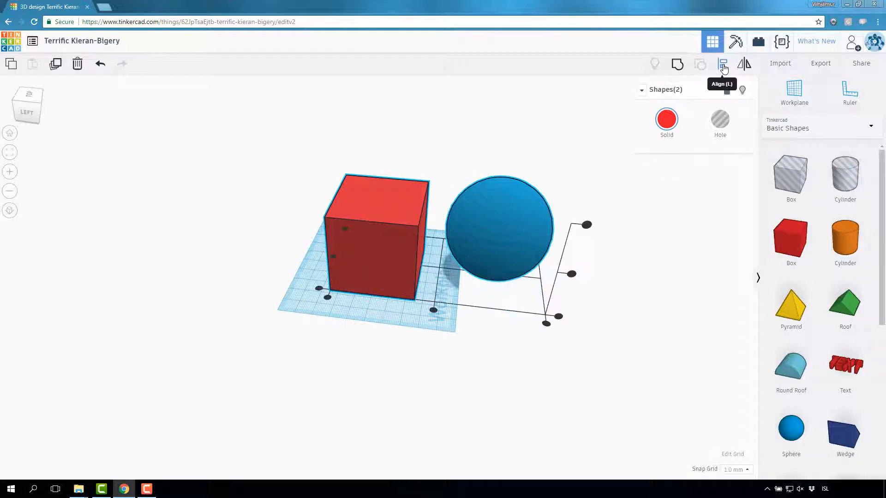
click(433, 310)
click(508, 268)
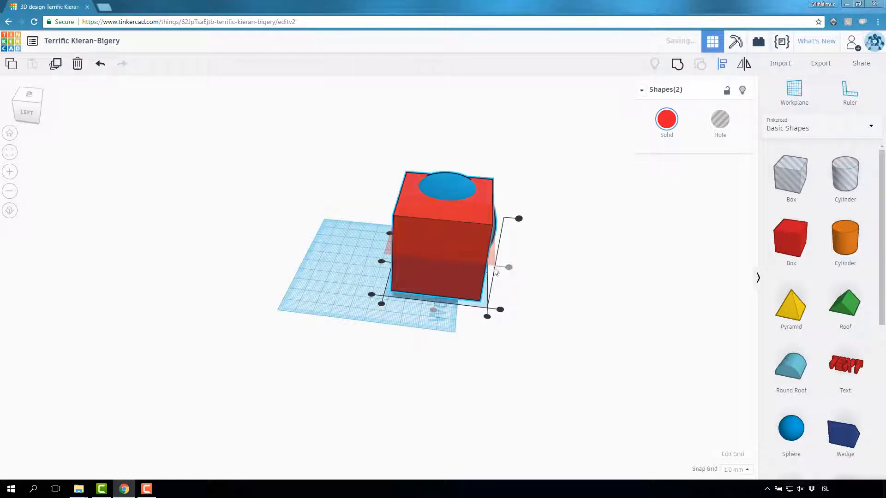
click(381, 262)
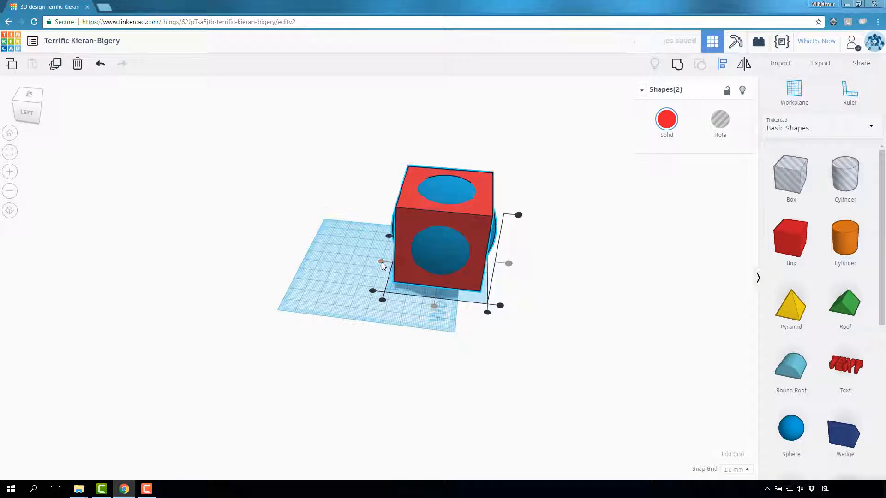
click(556, 269)
Smooth the sphere by setting its Steps to 24
right_drag(556, 269, 568, 244)
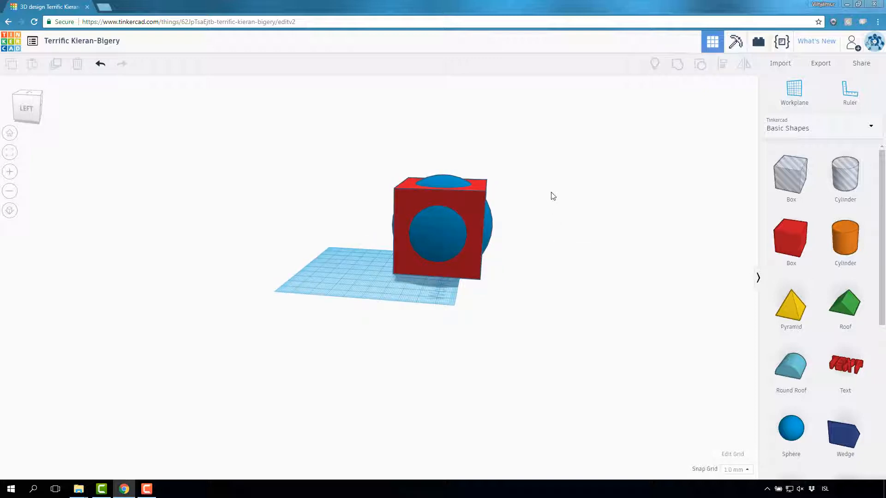
scroll(546, 187, up, 3)
click(472, 217)
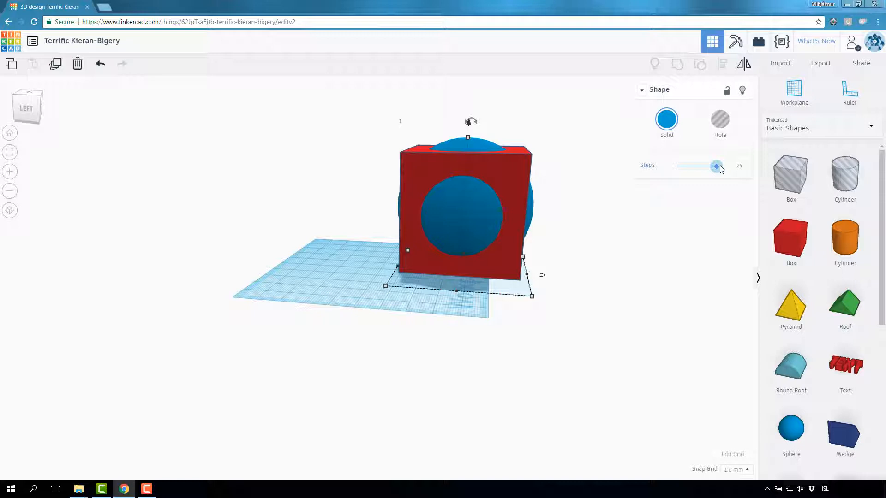
mouse_move(716, 169)
mouse_down()
mouse_move(678, 171)
mouse_move(716, 168)
mouse_up()
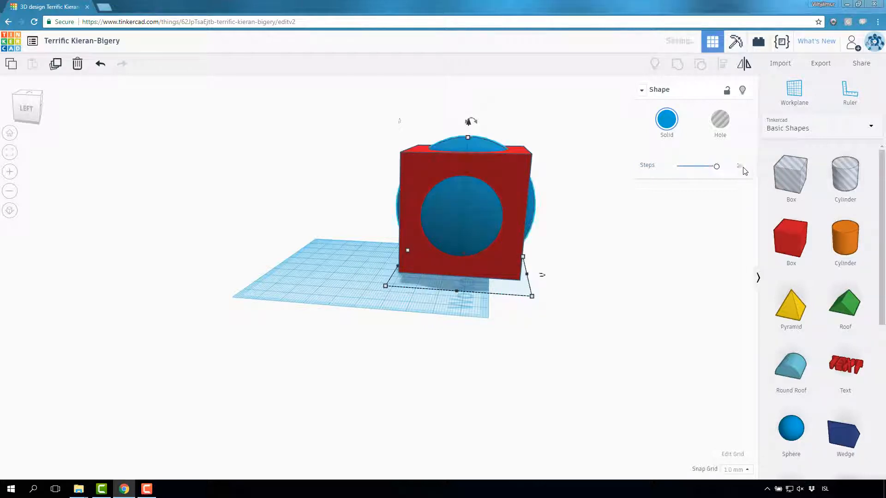
click(562, 138)
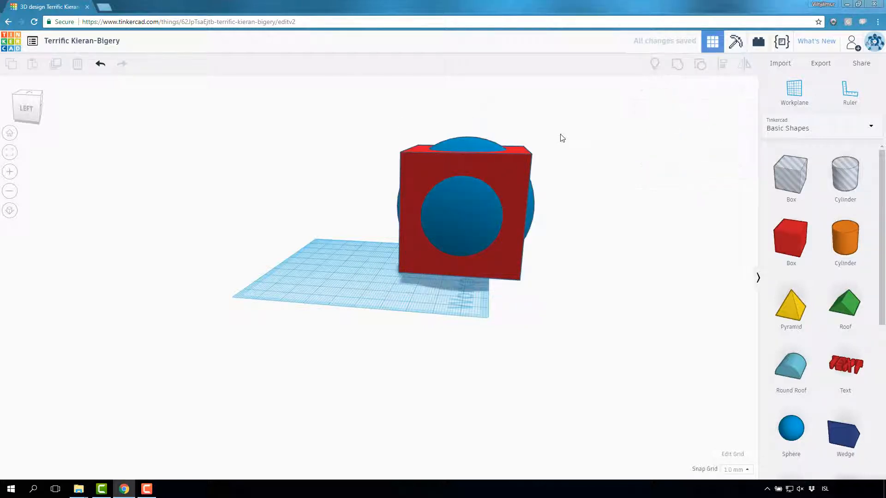
Turn the sphere into a hole and group it with the box to hollow out the cube
click(466, 220)
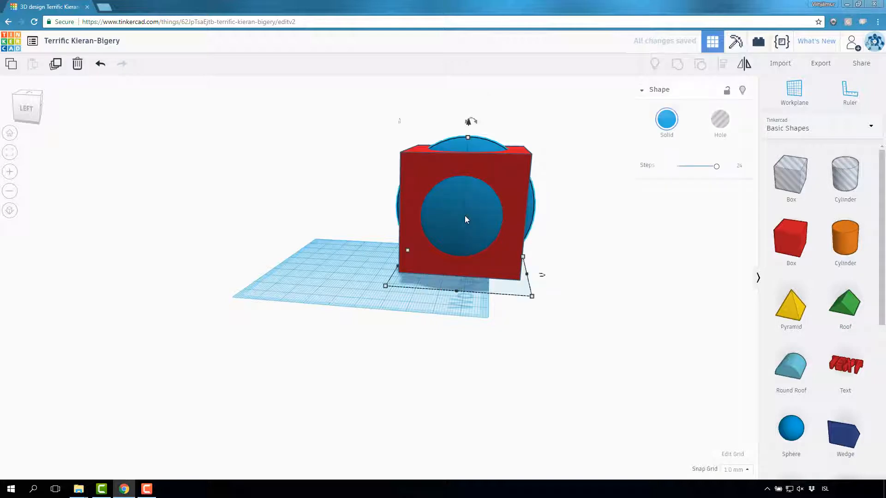
click(720, 121)
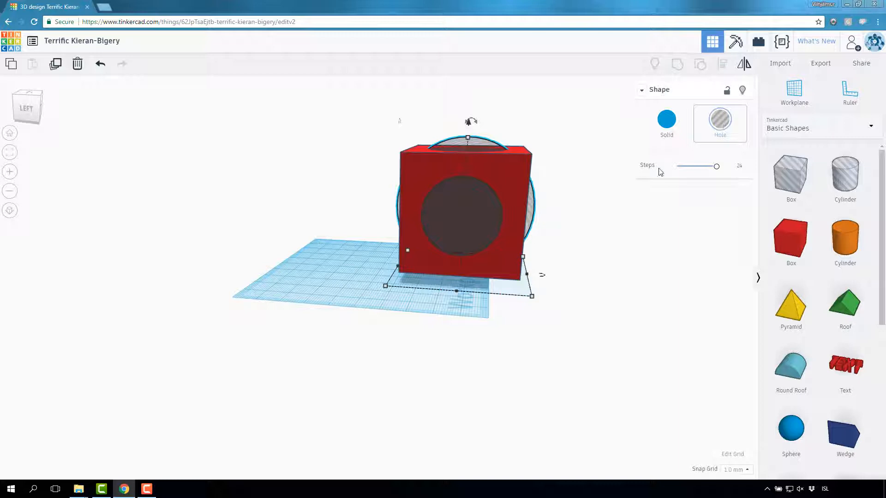
right_drag(562, 157, 348, 122)
click(327, 138)
drag(300, 112, 626, 416)
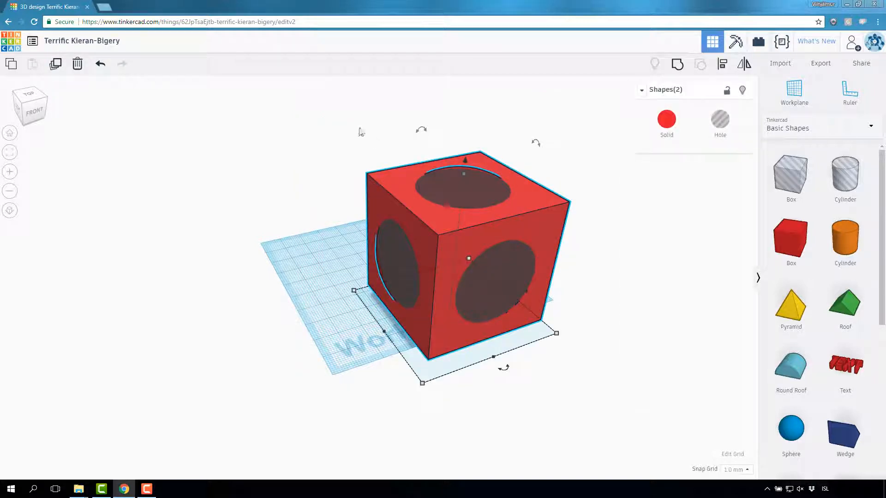
click(320, 113)
drag(299, 88, 648, 397)
key(ctrl+g)
click(677, 66)
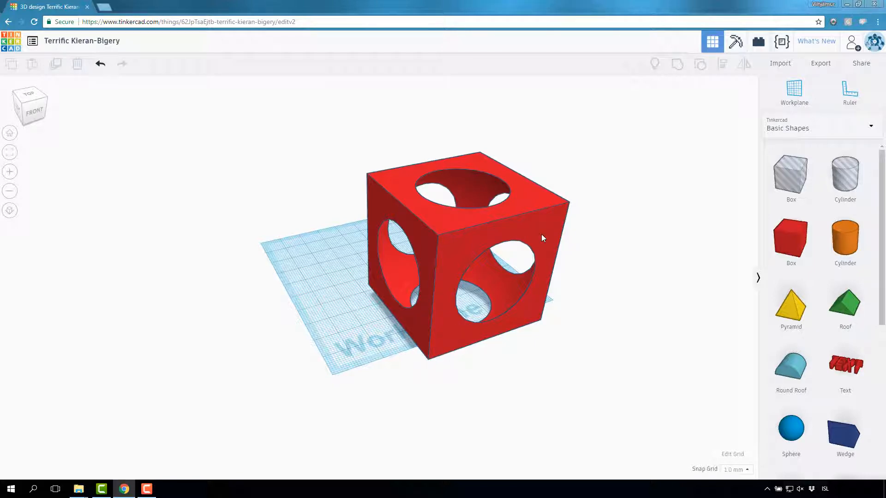
Move the hollowed cube toward the middle of the workplane and lower it onto the surface
right_drag(588, 240, 321, 223)
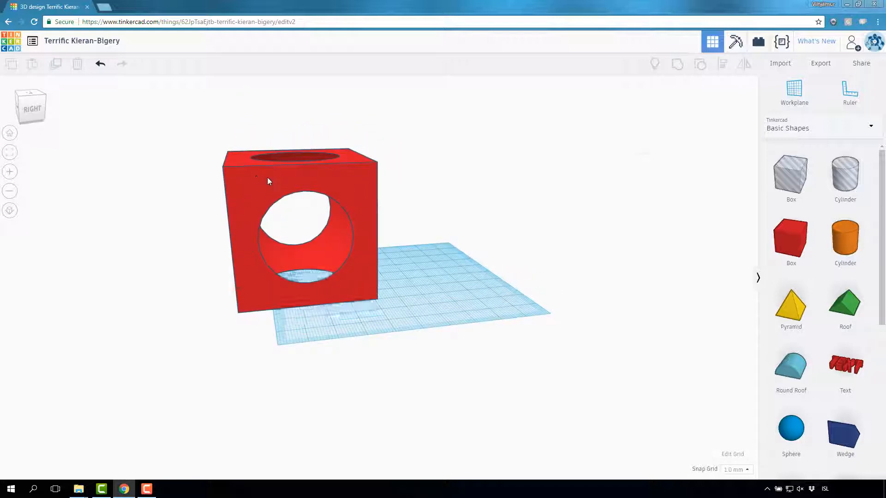
drag(267, 179, 356, 171)
right_drag(495, 258, 442, 278)
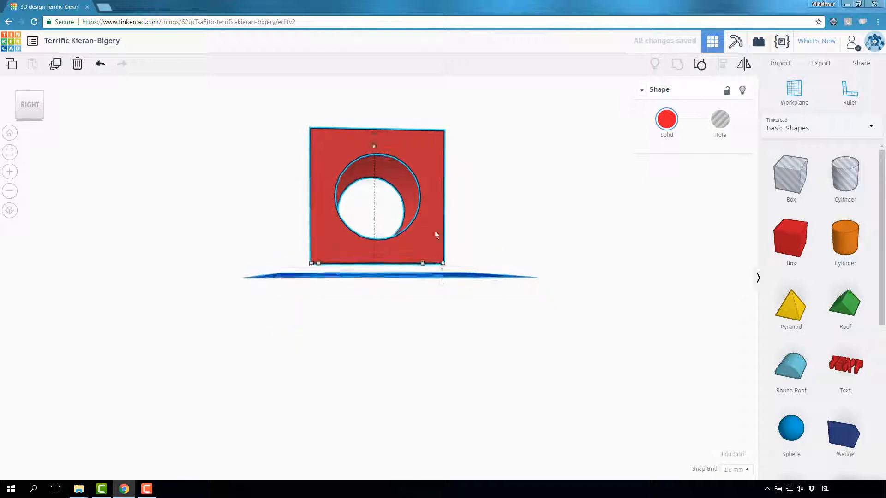
mouse_move(433, 193)
mouse_down()
mouse_move(437, 210)
mouse_move(432, 193)
mouse_up()
click(500, 181)
click(404, 151)
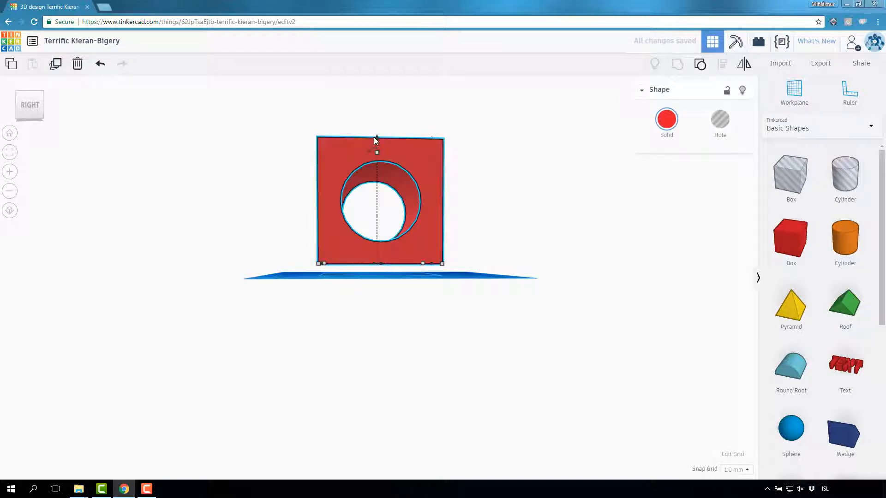
drag(377, 137, 386, 162)
Shift the cube about 13 mm and 1 mm across the workplane to place it nearer the middle
right_drag(497, 244, 526, 273)
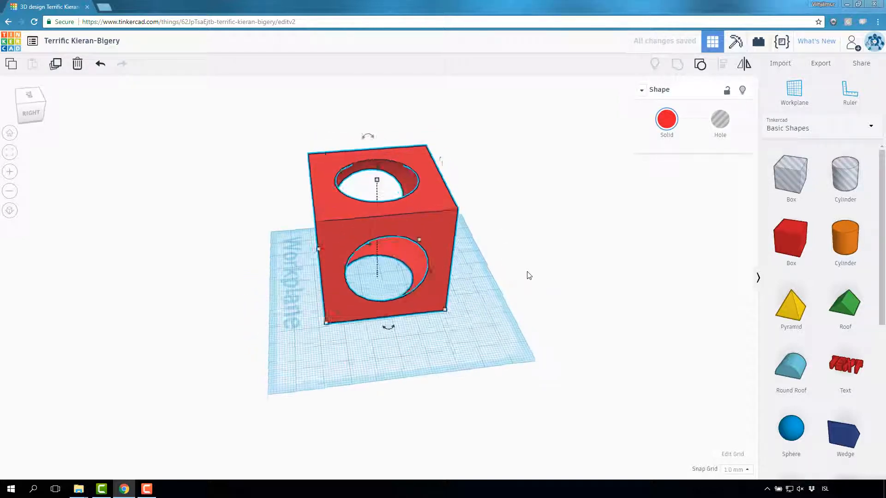
click(526, 273)
drag(372, 228, 375, 250)
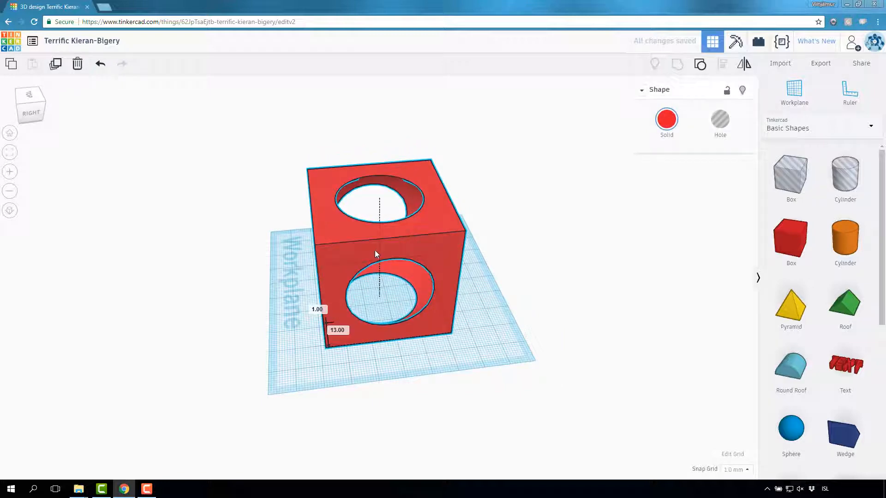
click(486, 261)
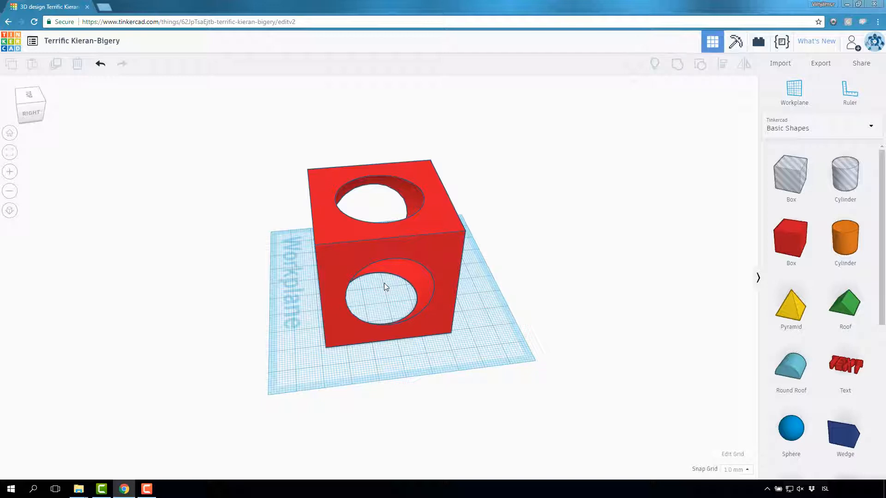
Place a new solid sphere beside the cube and enlarge it proportionally to about twice its size
drag(810, 409, 602, 366)
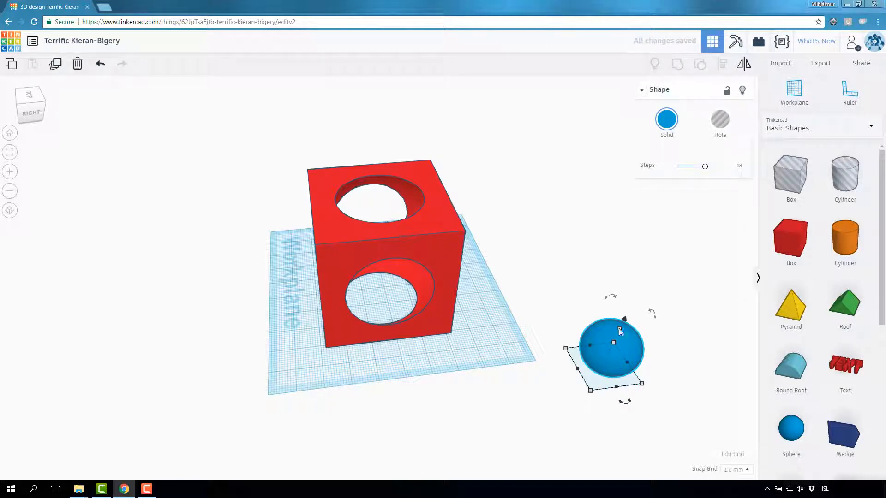
key(shift)
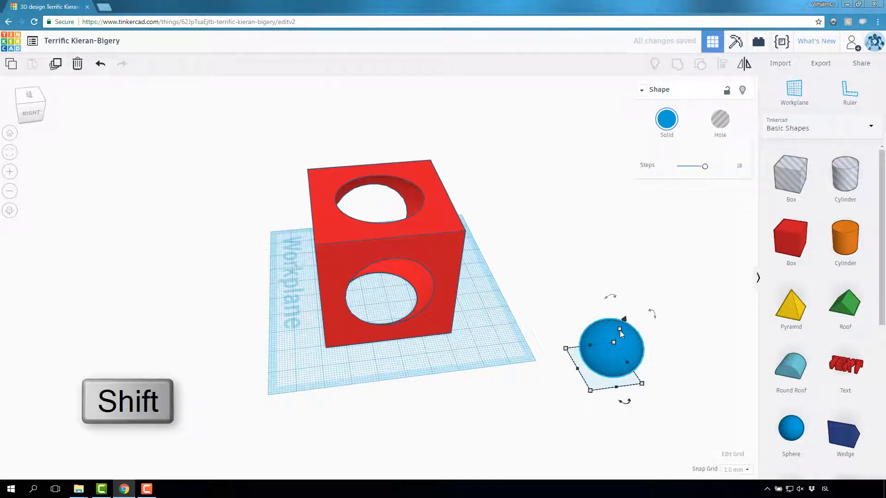
shift+drag(619, 330, 657, 289)
click(659, 248)
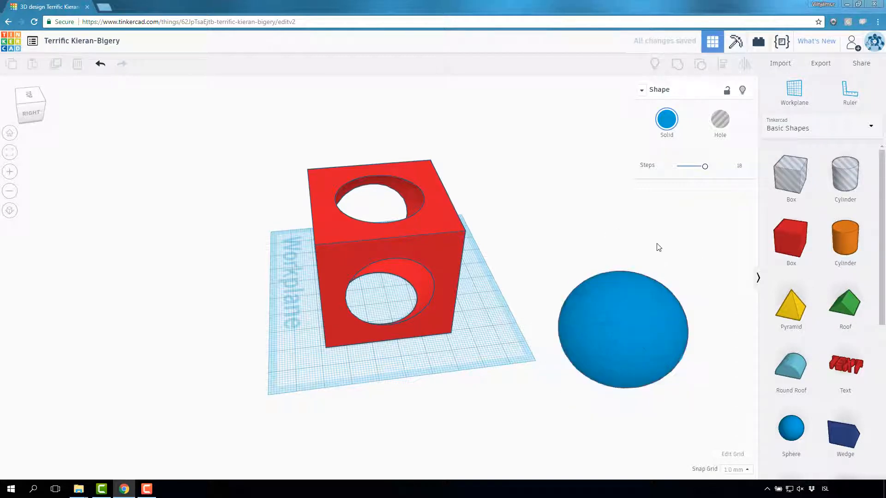
Move the sphere about 76 mm and 46 mm into the cube and align both on their centers along all three axes
drag(626, 347, 362, 274)
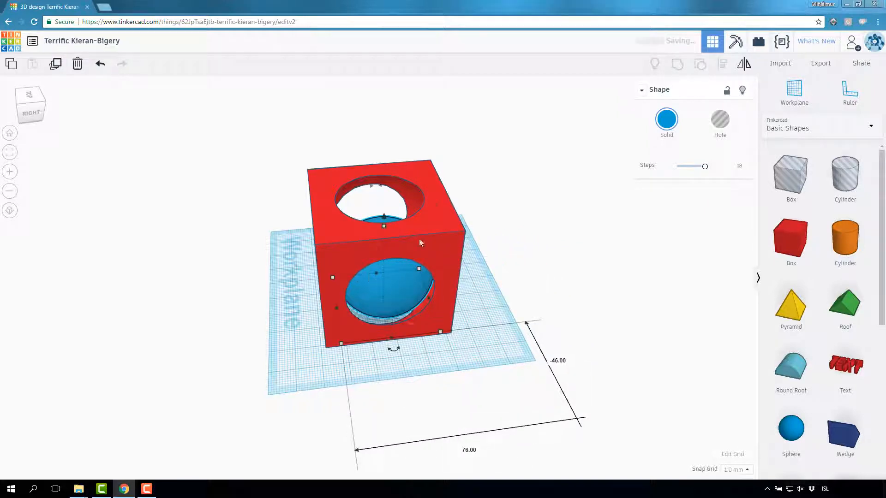
click(494, 171)
drag(245, 112, 531, 369)
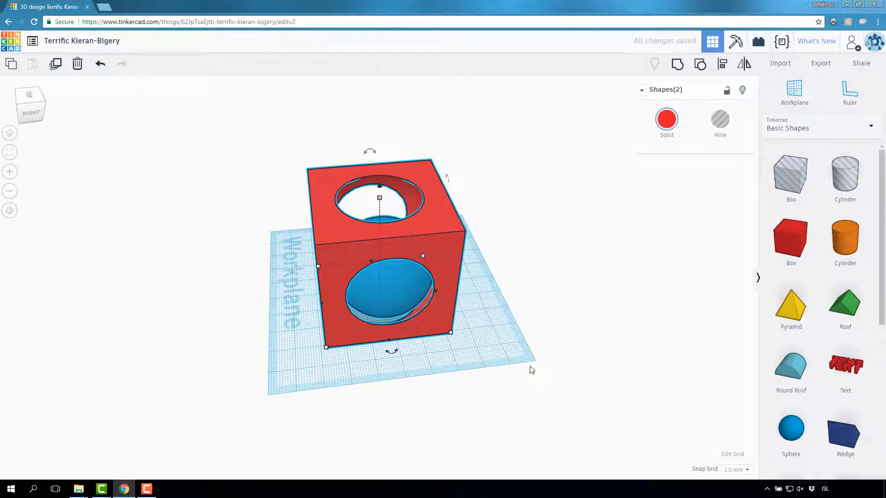
click(723, 67)
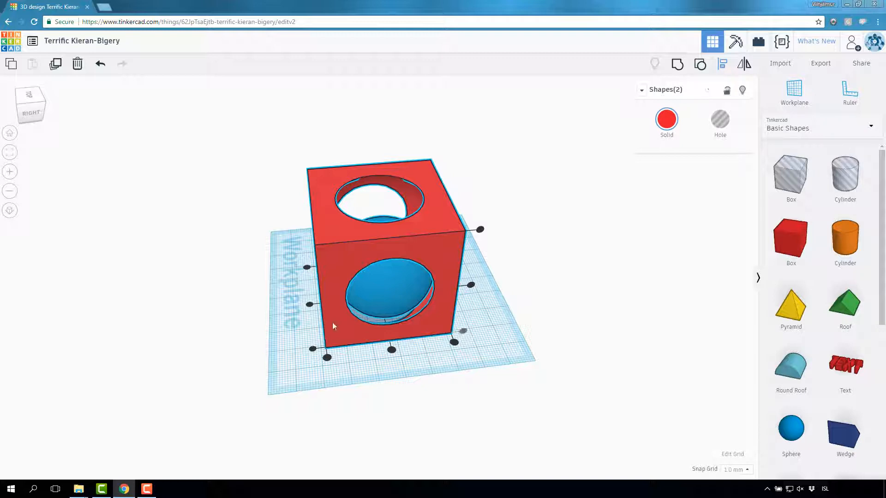
click(309, 306)
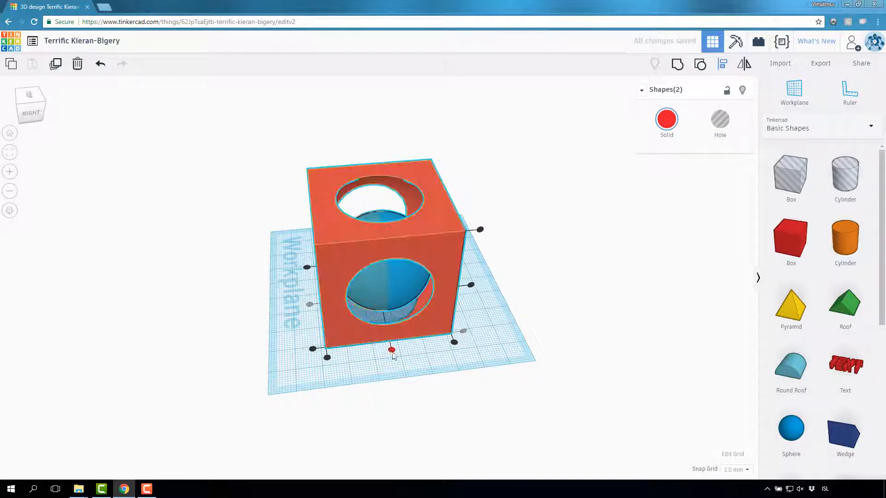
click(391, 349)
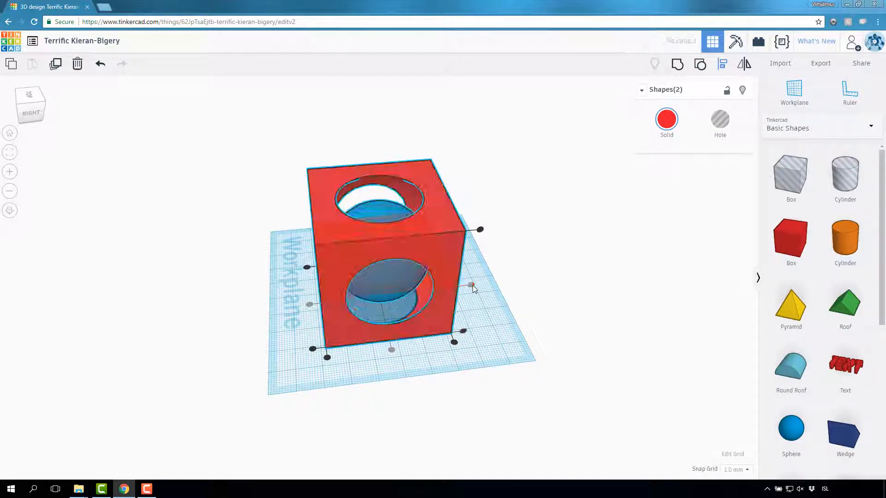
click(582, 307)
Check the sphere's fit through the cube's openings and hide the hollowed cube
right_drag(582, 307, 523, 293)
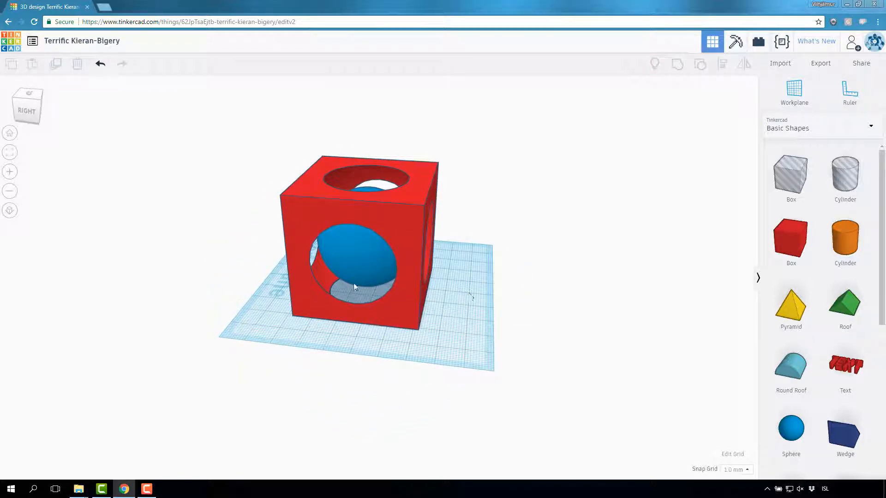
scroll(357, 283, up, 5)
scroll(355, 302, up, 2)
scroll(352, 300, down, 3)
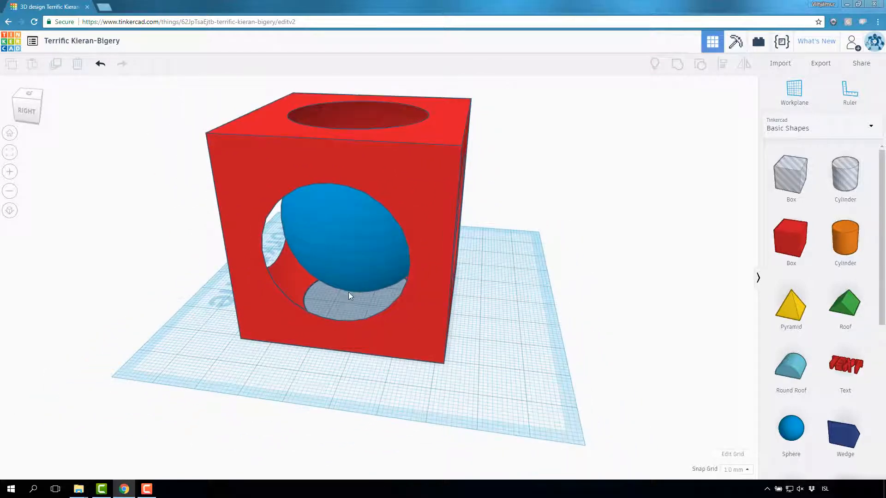
right_drag(411, 292, 556, 252)
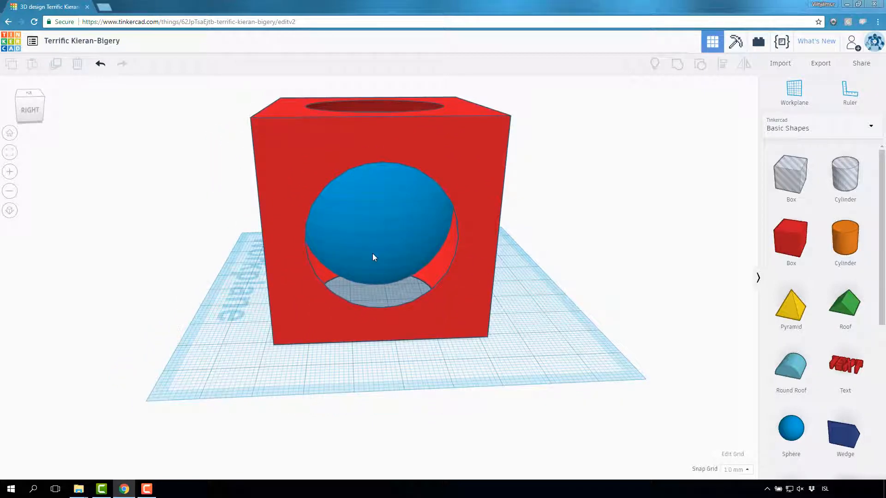
click(451, 159)
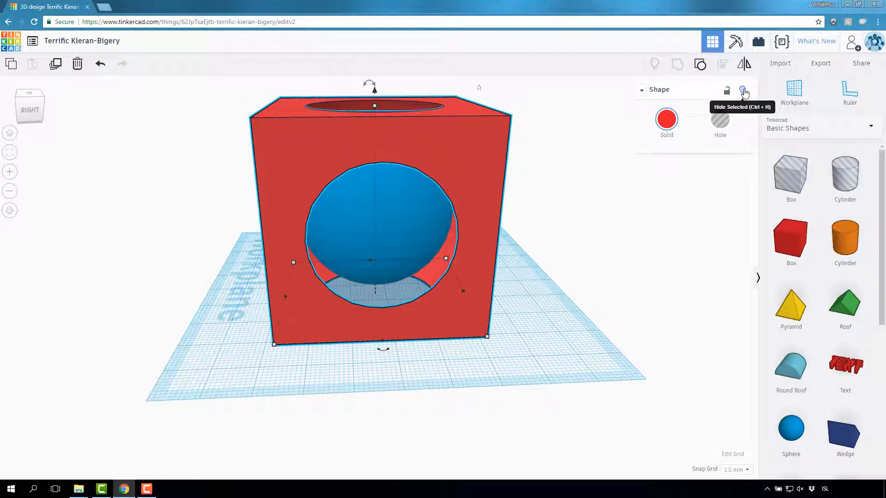
key(ctrl+h)
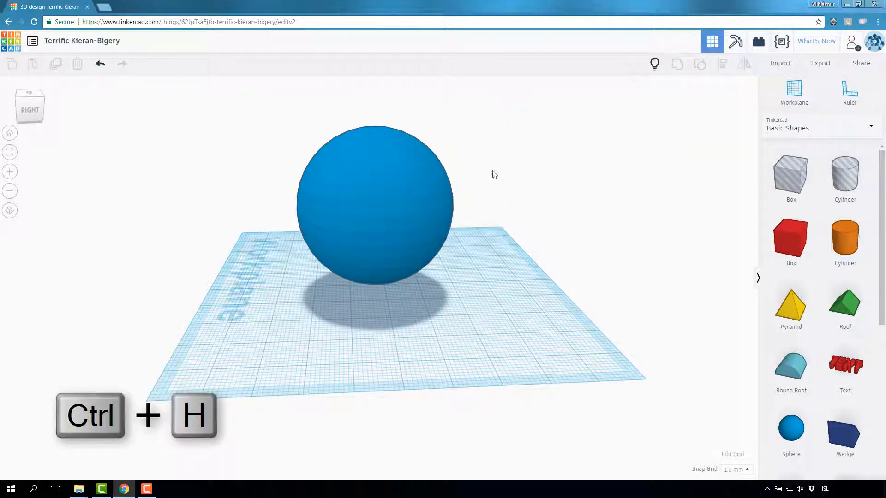
Lower the sphere 5 mm so that it rests on the workplane, working in the right side view
right_drag(630, 171, 622, 147)
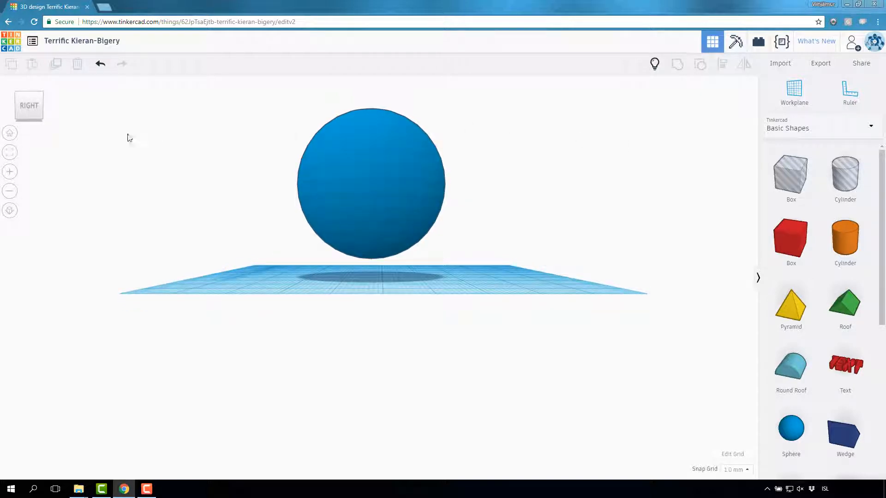
click(24, 107)
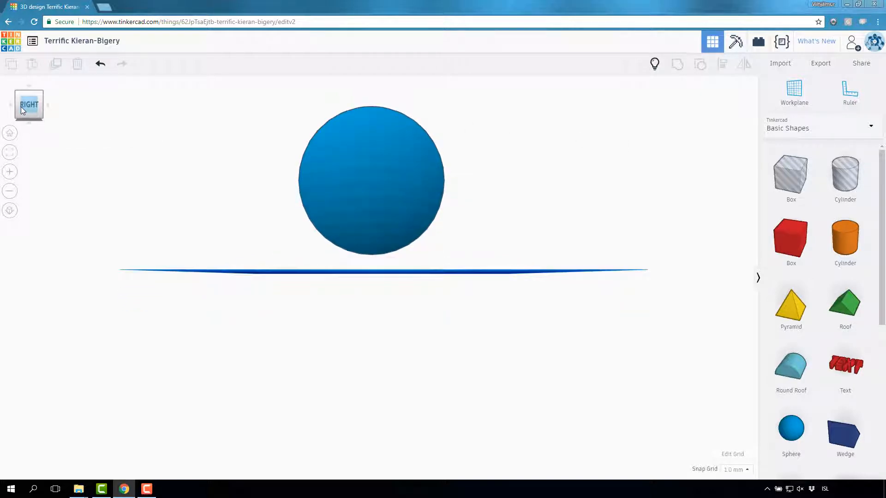
click(375, 177)
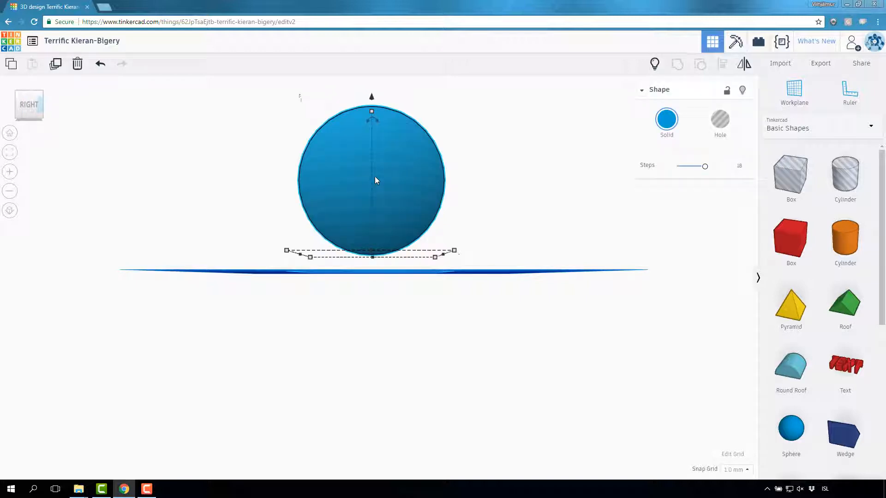
drag(372, 98, 377, 119)
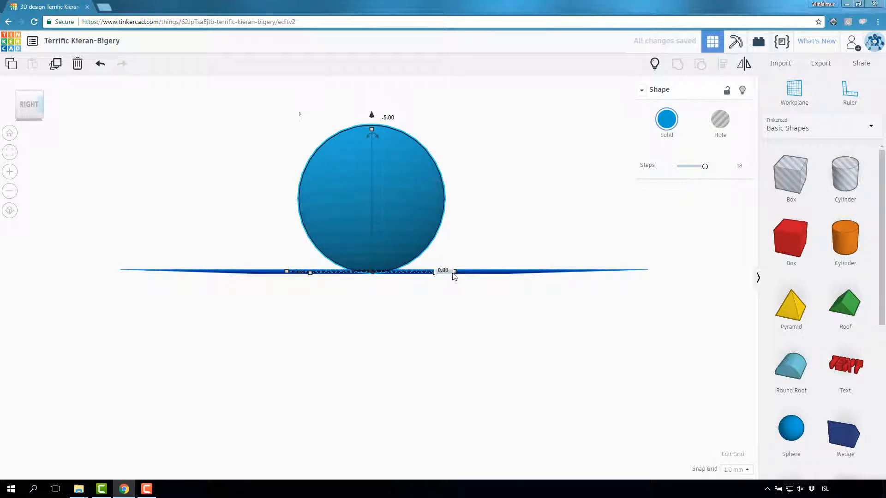
click(424, 304)
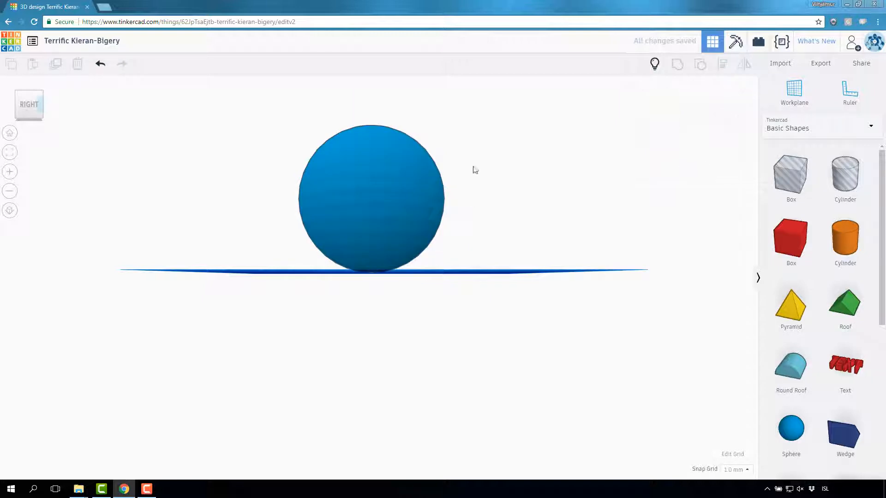
right_drag(467, 148, 477, 171)
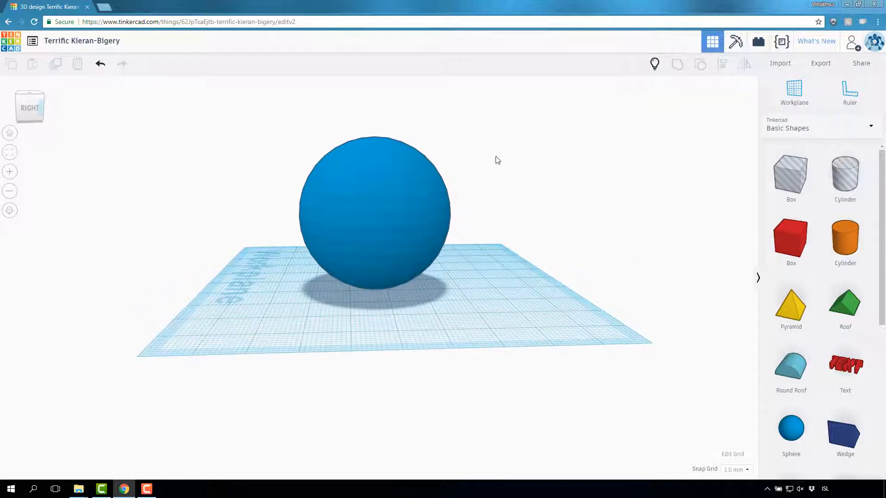
Show the hidden cube again and inspect the sphere inside it from several sides
click(655, 65)
right_drag(524, 153, 322, 247)
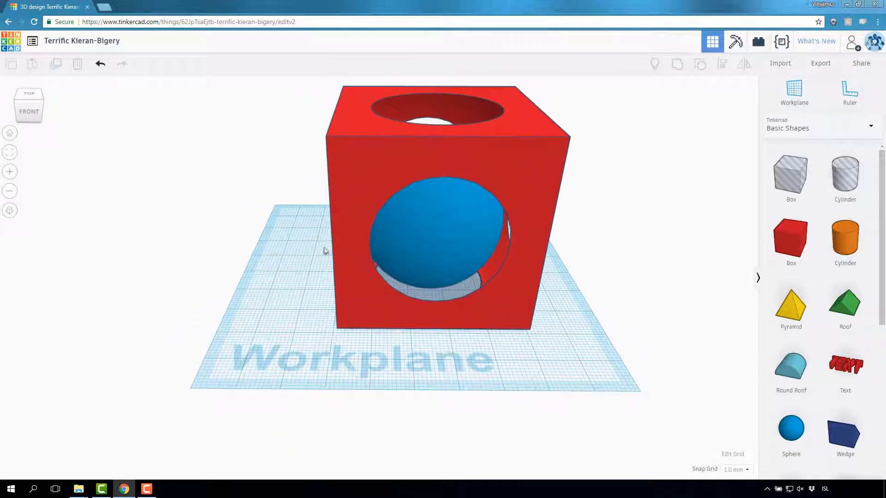
scroll(258, 248, down, 5)
right_drag(267, 251, 359, 271)
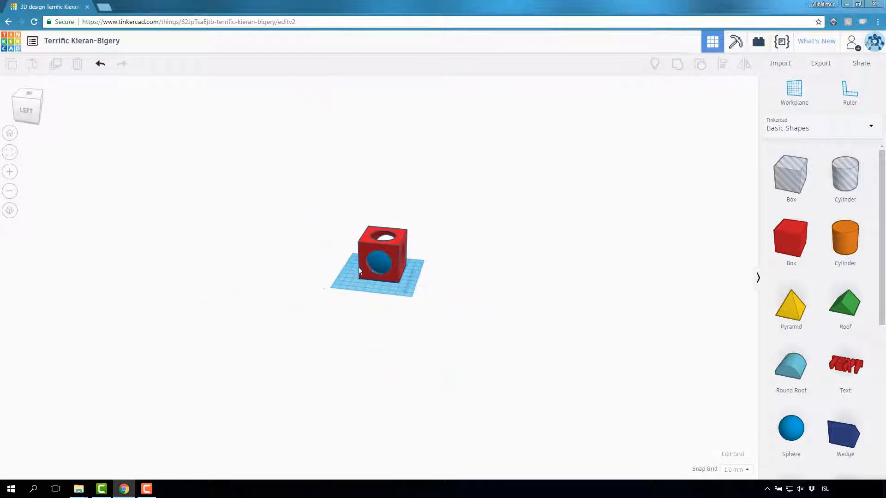
scroll(422, 239, up, 8)
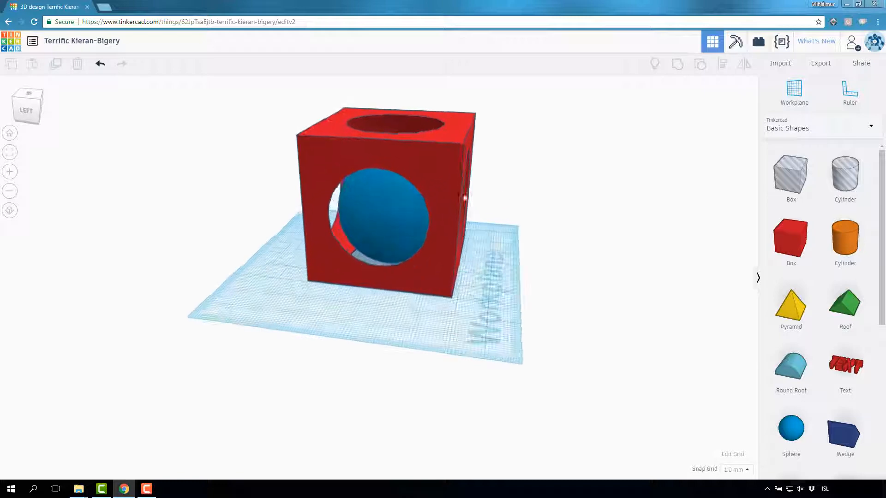
right_drag(465, 198, 286, 207)
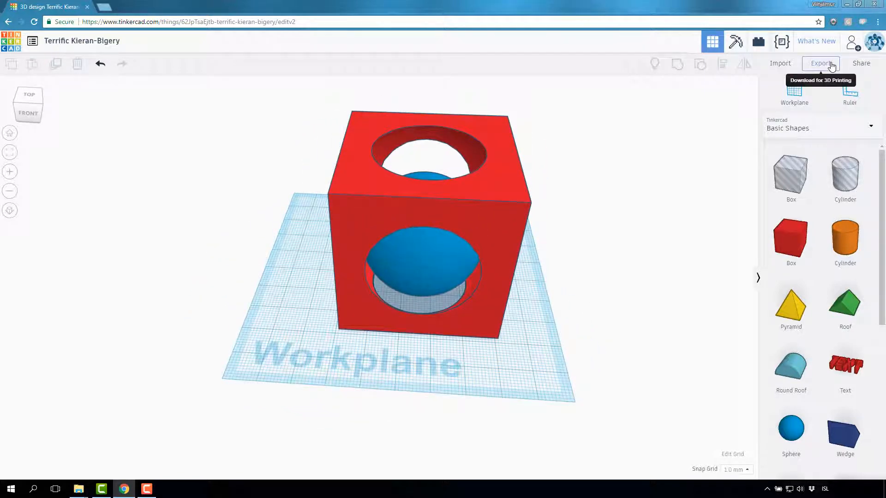
Rename the design Kúluteningur and export everything in it as an STL file
click(102, 42)
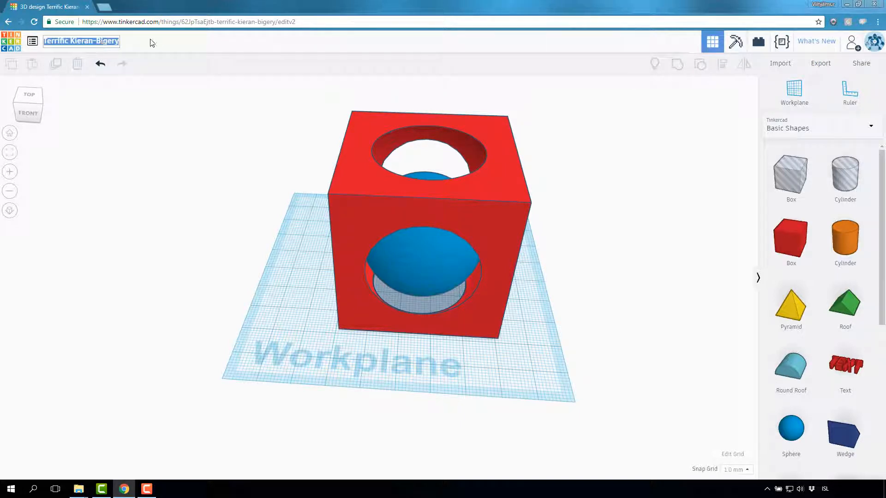
text(Kúluteningur)
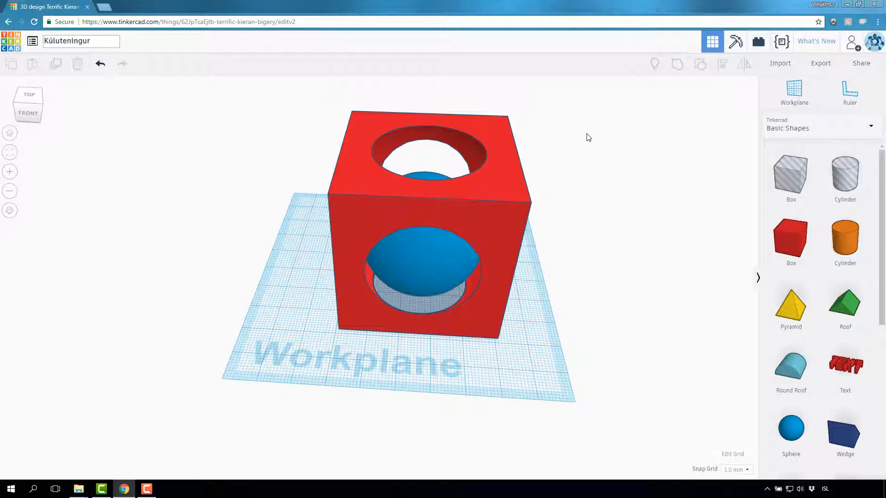
click(821, 69)
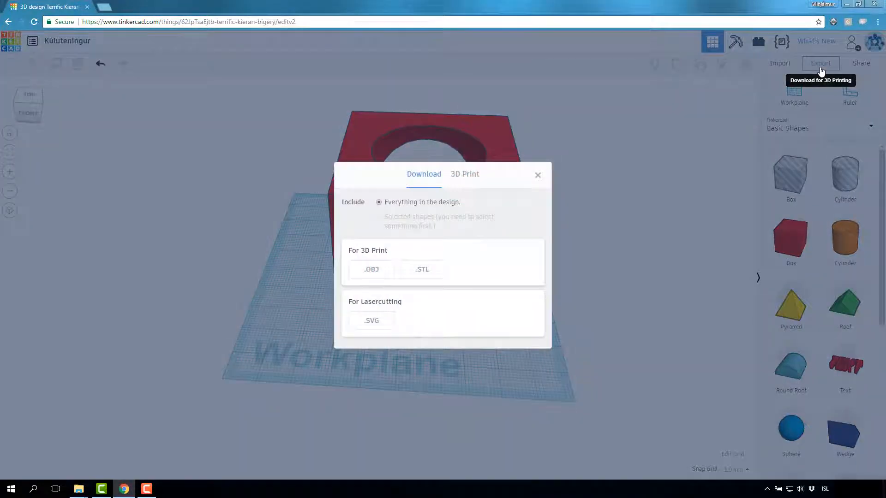
click(428, 272)
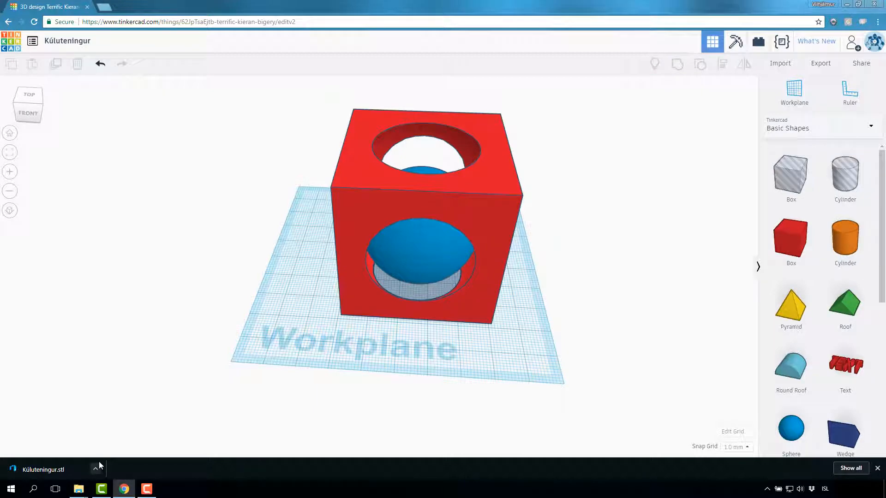
Switch to File Explorer to locate the downloaded Kúluteningur.stl
click(78, 488)
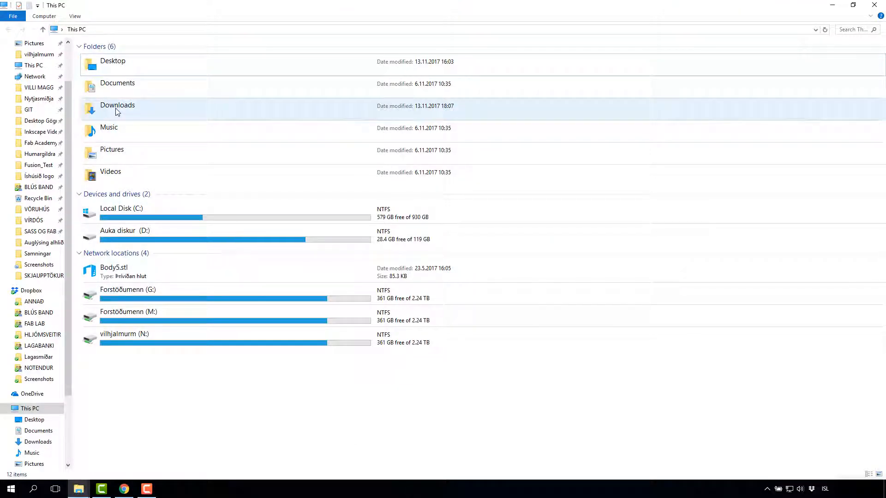